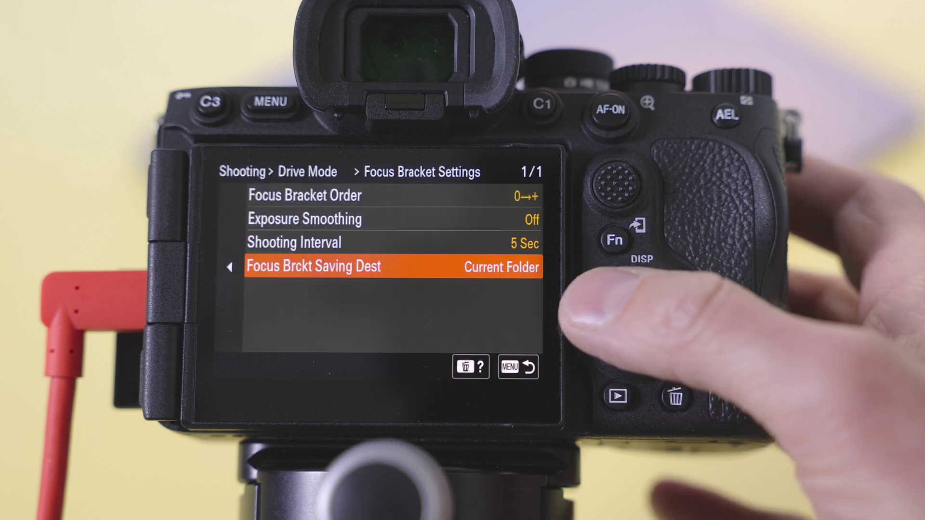
key("Return")
key("Down")
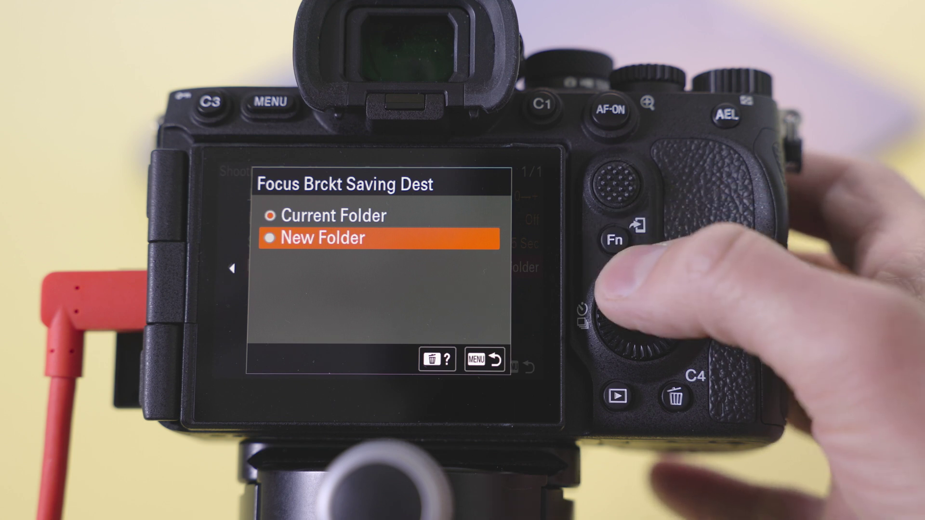
key("Up")
key("Return")
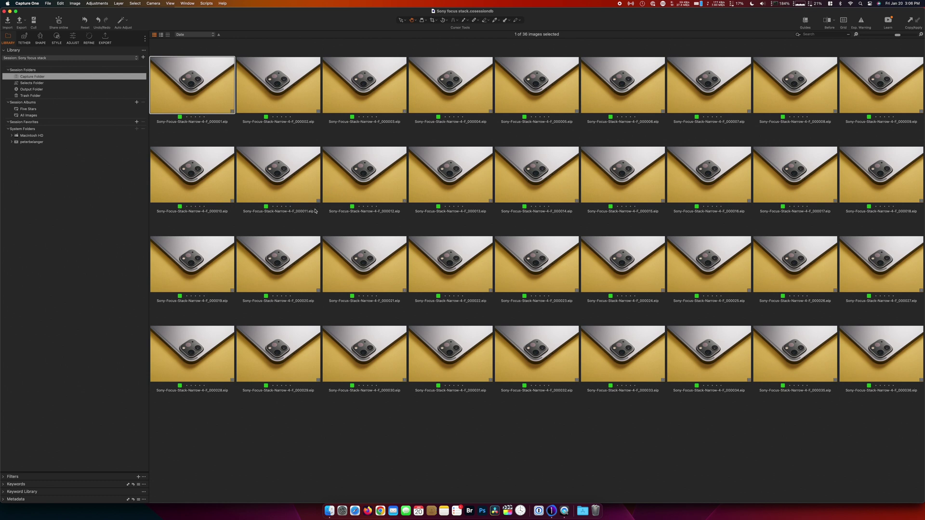
Open the first focus-stack frame in the viewer and check sharpness at 100% on the yellow foreground and the tablet's far surface.
key("super+alt+v")
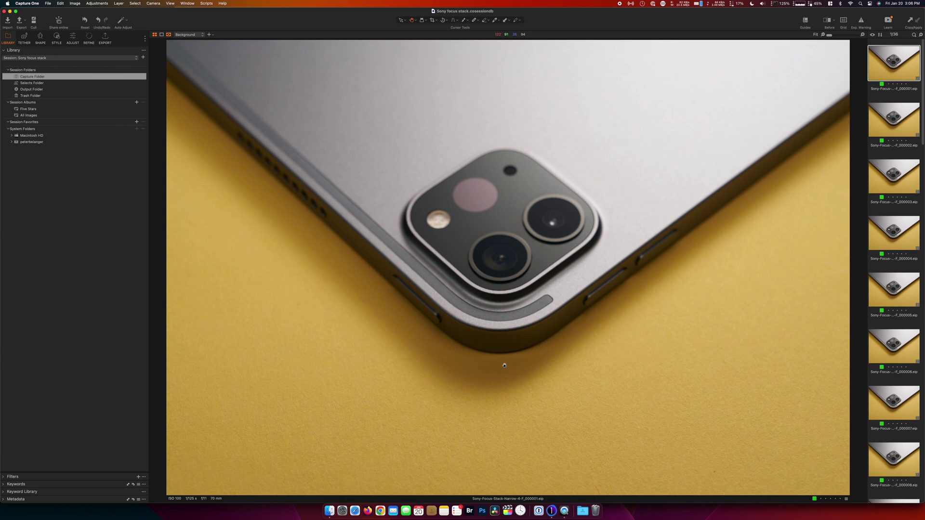
left_click_drag(514, 402, 449, 277)
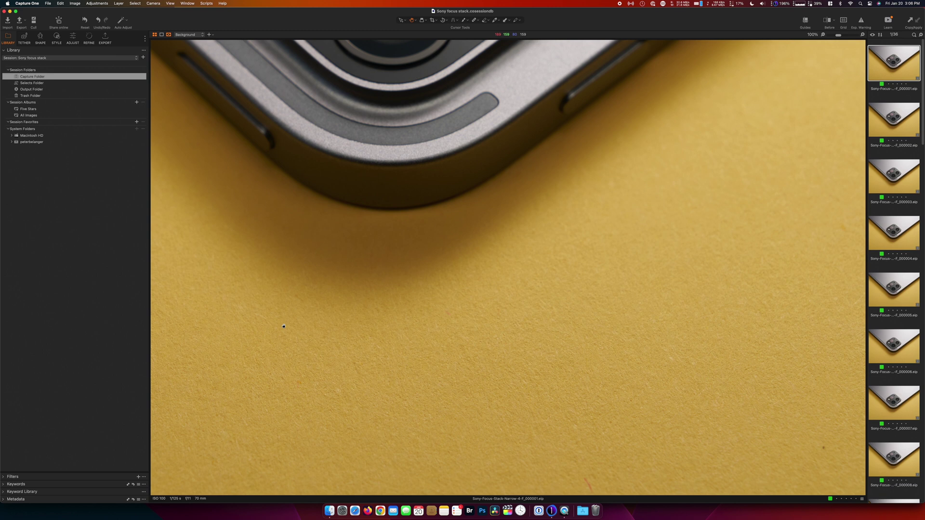
left_click_drag(284, 326, 436, 83)
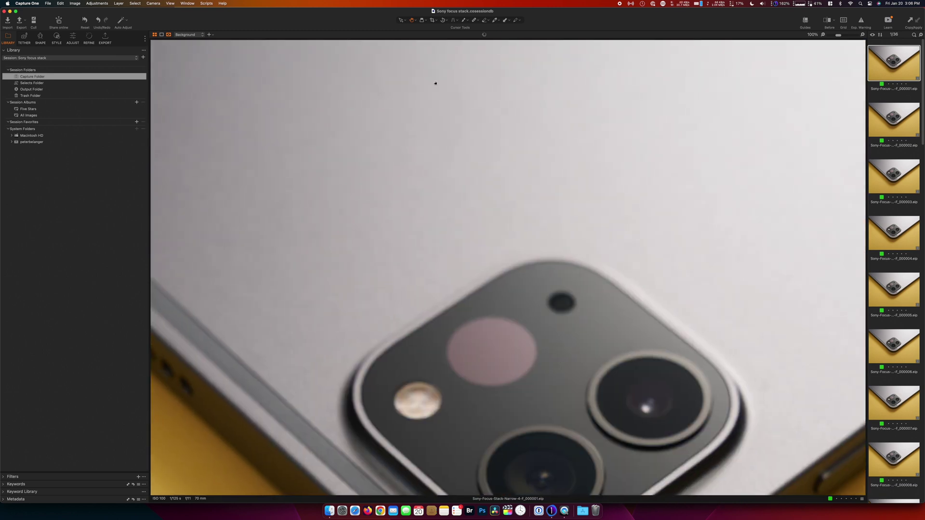
left_click(539, 143)
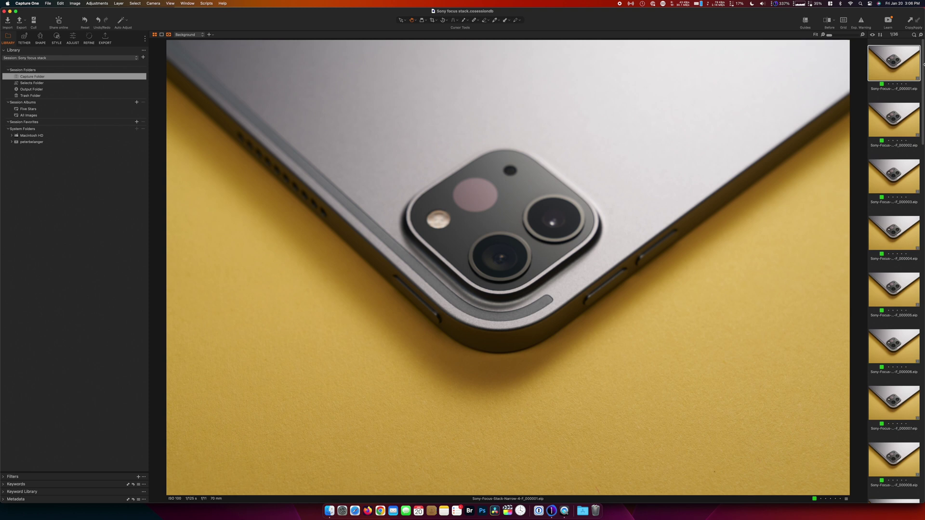
Open the last frame of the stack and check sharpness at 100% on the tablet's far surface and camera module.
key("End")
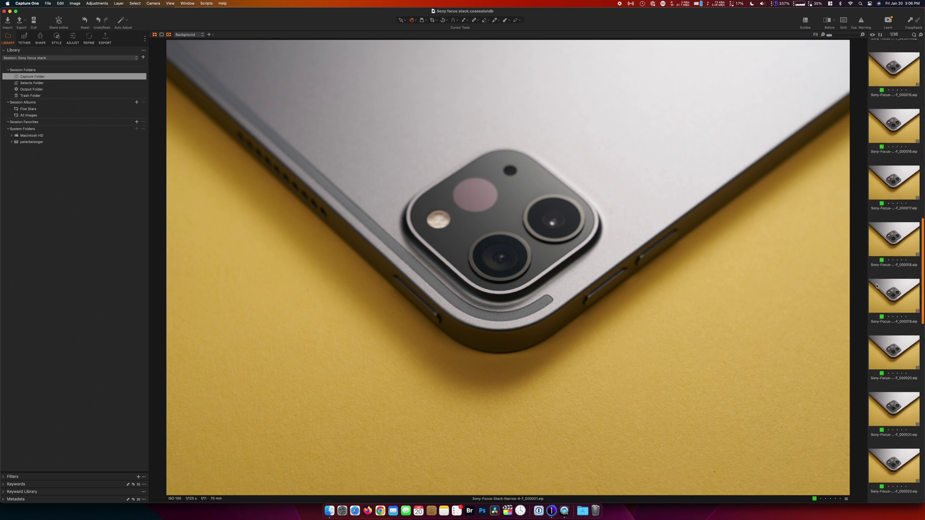
left_click(496, 98)
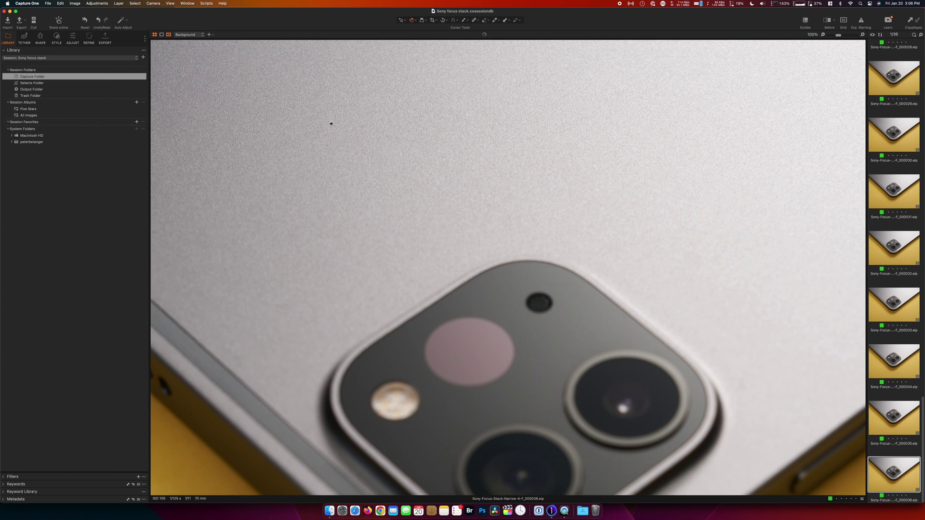
left_click_drag(355, 117, 424, 111)
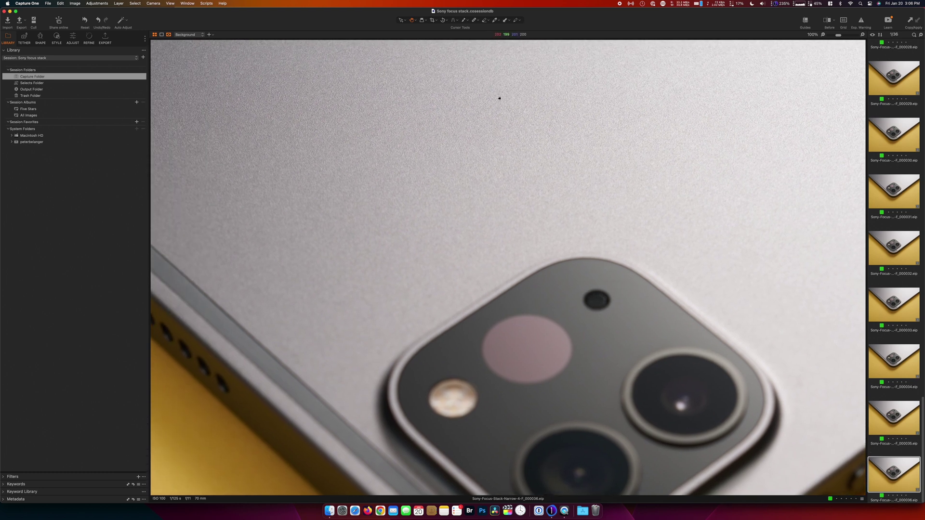
left_click_drag(594, 302, 546, 243)
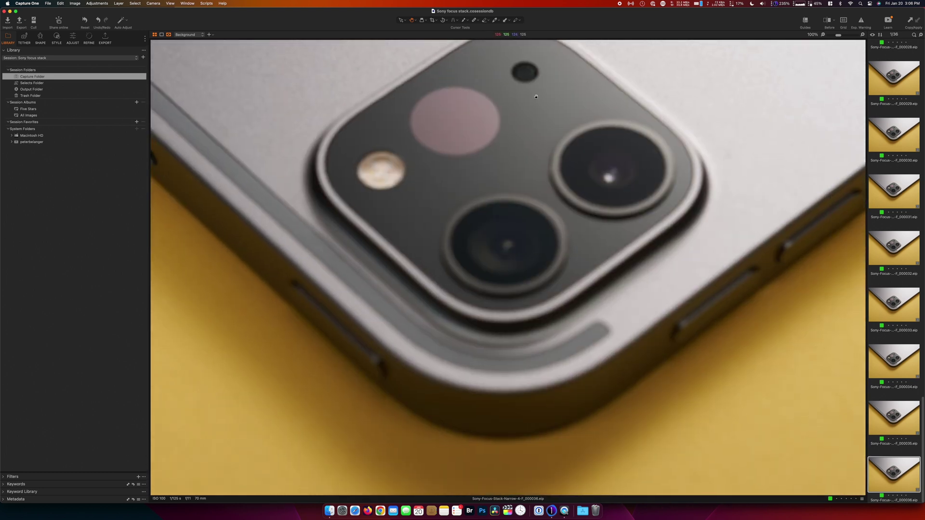
left_click(527, 211)
Step backwards through the frames from 000030 to 000018 at 100%, checking the focus on the camera module.
left_click(900, 235)
left_click(894, 135)
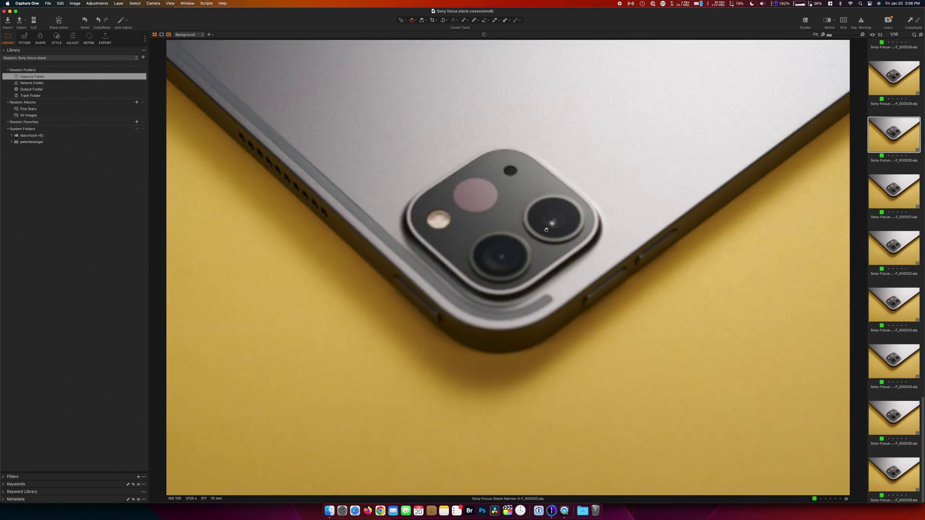
left_click(527, 244)
key("Up")
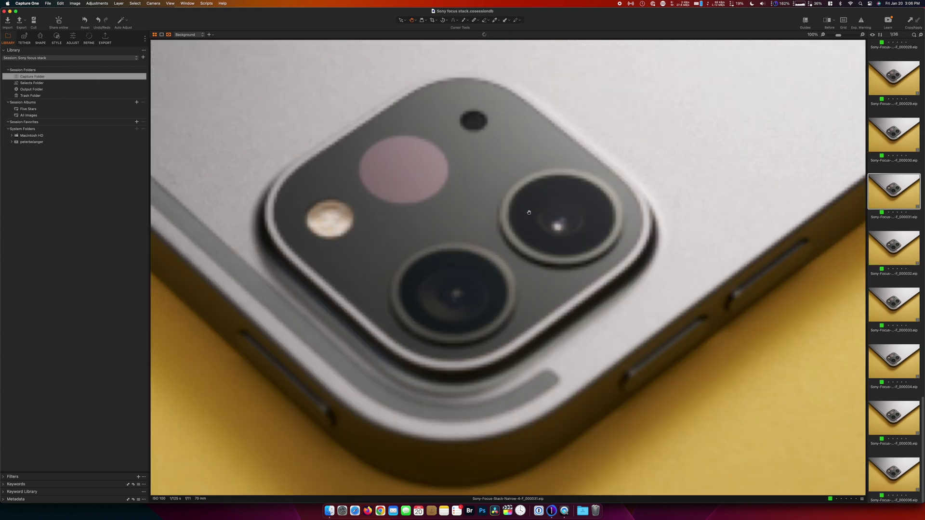
key("Up")
key("Up")
key("Up")
key("Up")
key("Up")
key("Up")
key("Up")
key("Up")
key("Up")
key("Up")
key("Up")
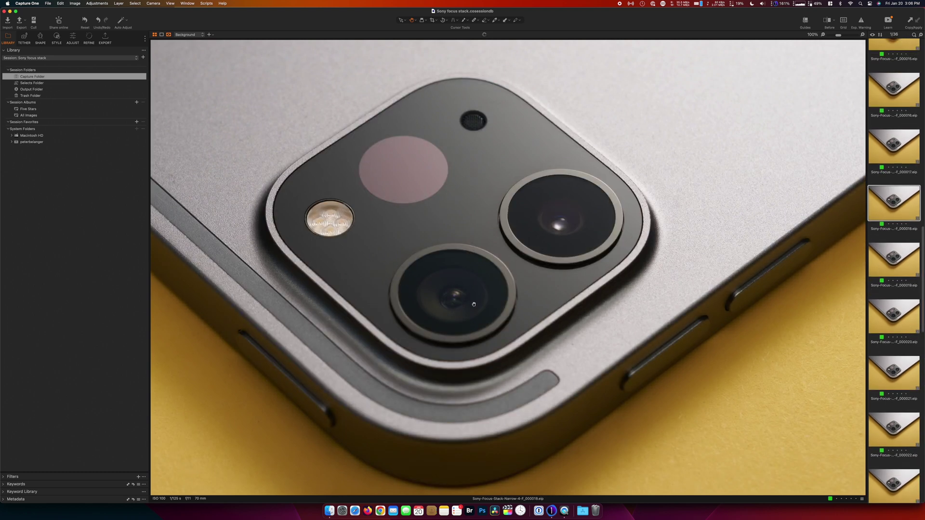
Inspect the flash and lenses of the camera module in frame 000018 at 100%.
scroll(440, 177, "left", 3)
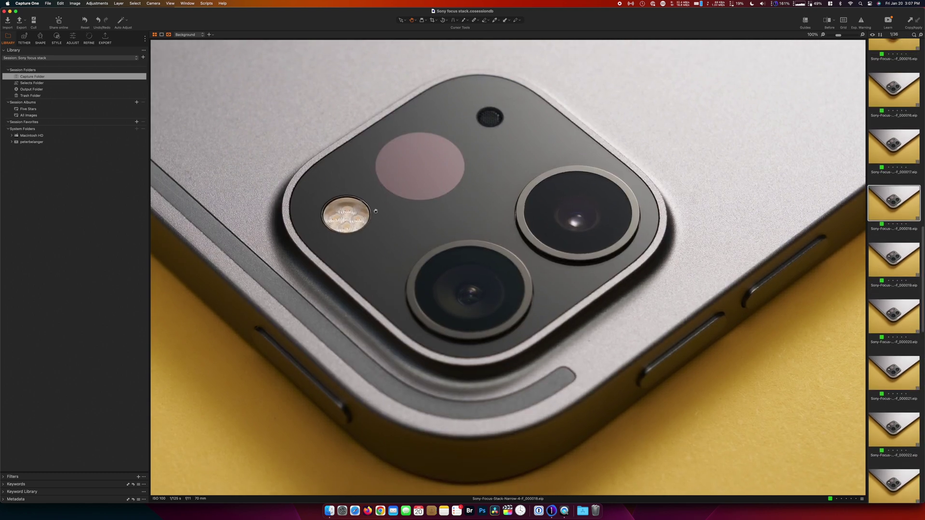
scroll(345, 193, "left", 4)
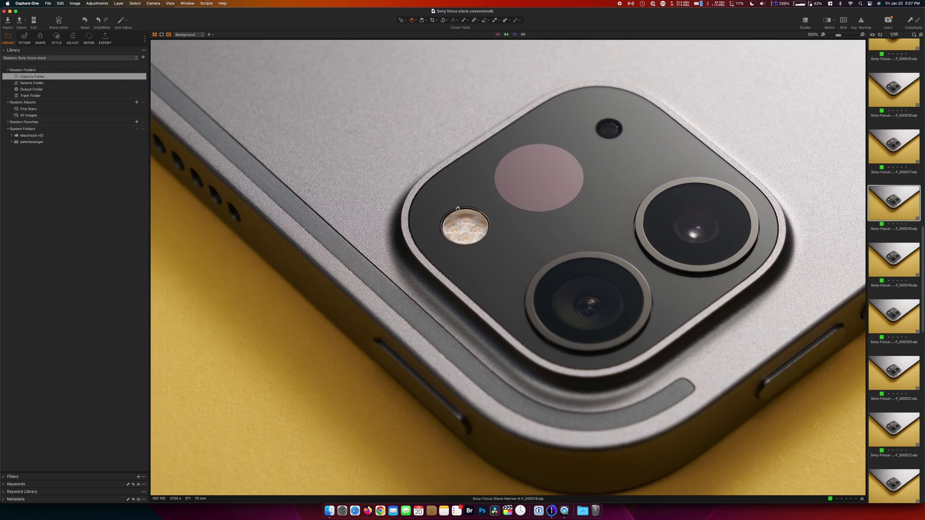
scroll(626, 255, "right", 3)
Fit the image to the viewer and look through the thumbnails from the first frame to the last.
key("super+0")
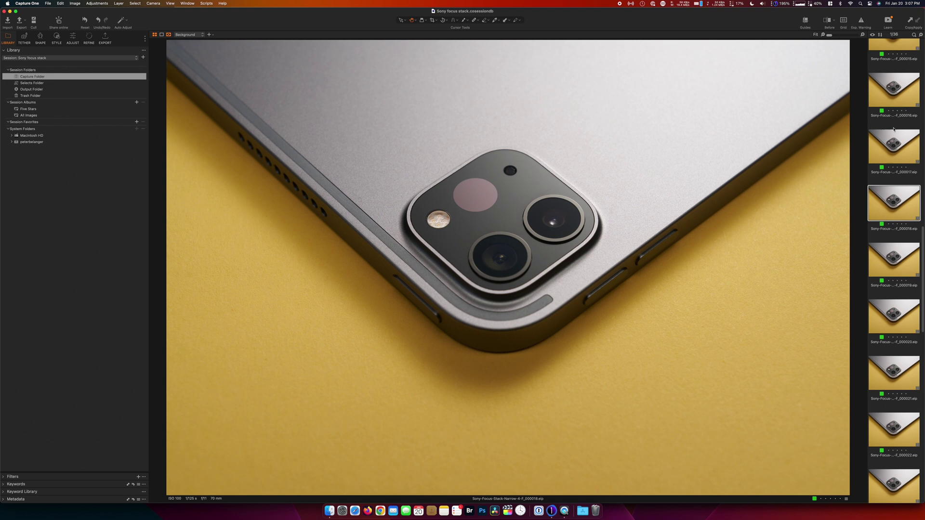
key("Home")
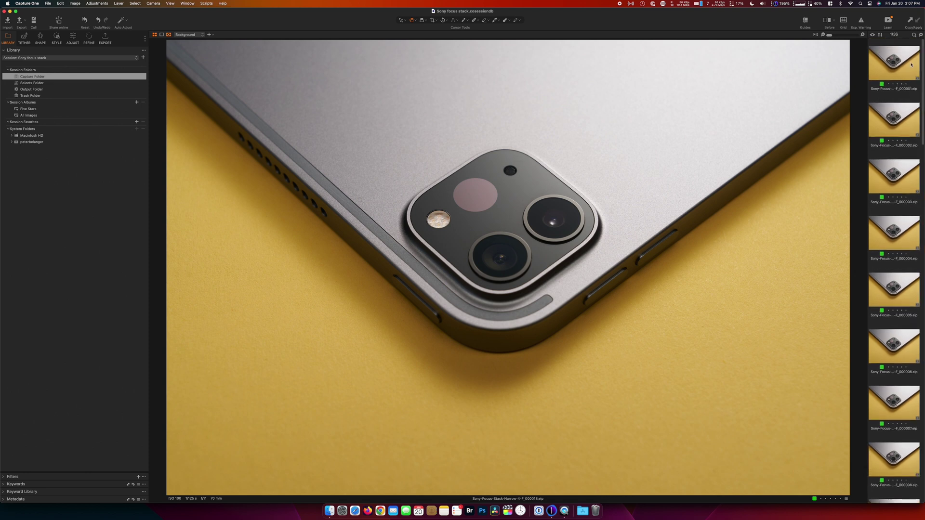
scroll(900, 286, "down", 10)
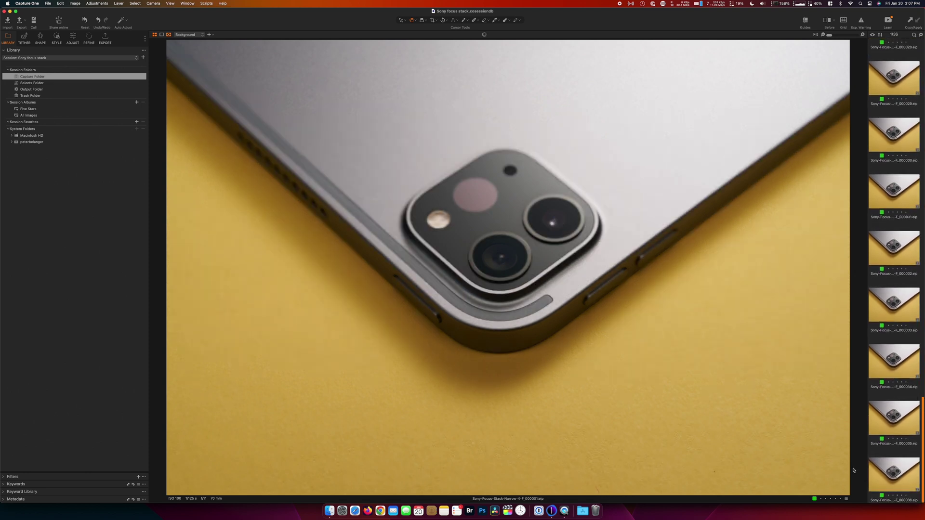
Export all 36 frames with the TIFF - Adobe RGB (1998) (8bit) recipe into the output subfolder TIFF 3.
key("alt+super+v")
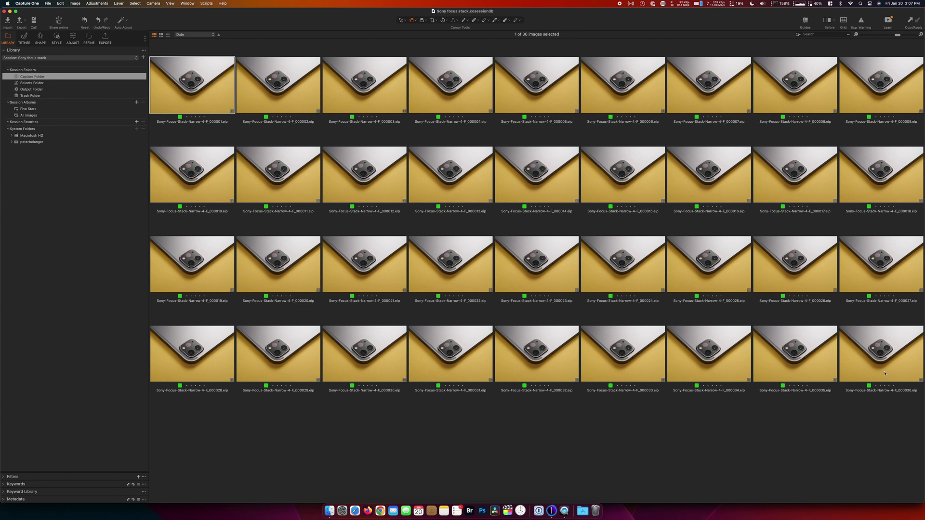
key("super+a")
left_click(105, 38)
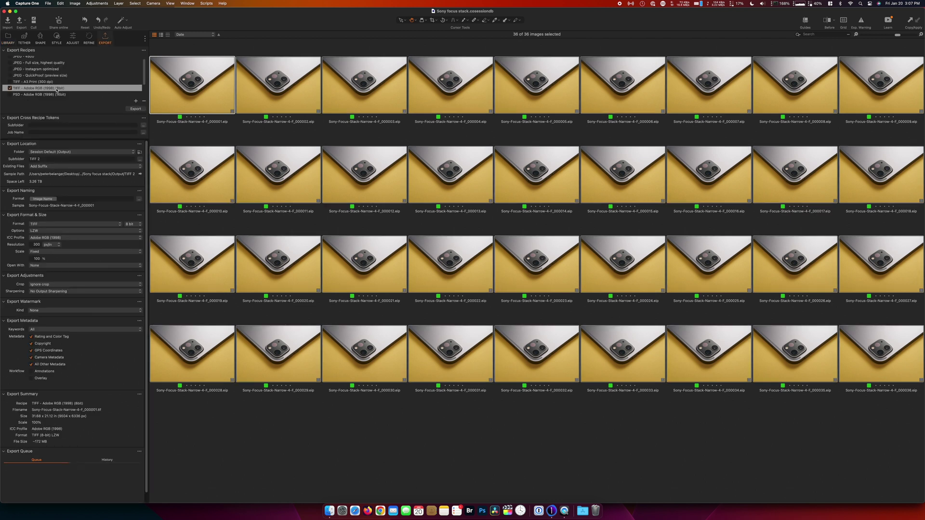
left_click(49, 159)
key("BackSpace")
type("3")
left_click(135, 108)
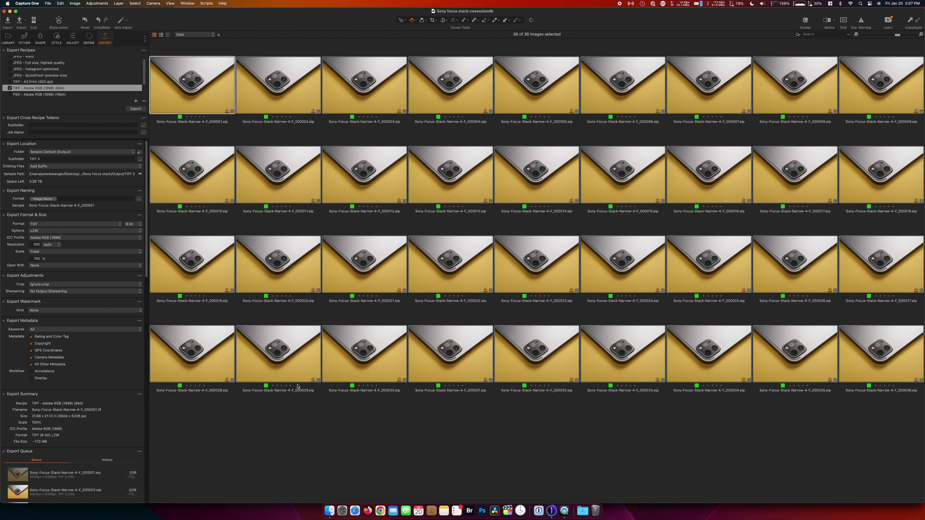
left_click(6, 395)
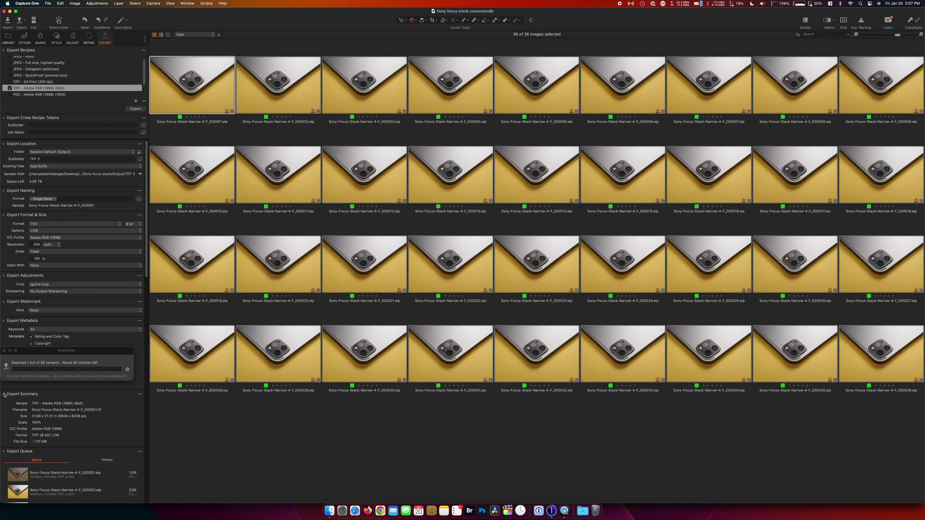
left_click(5, 321)
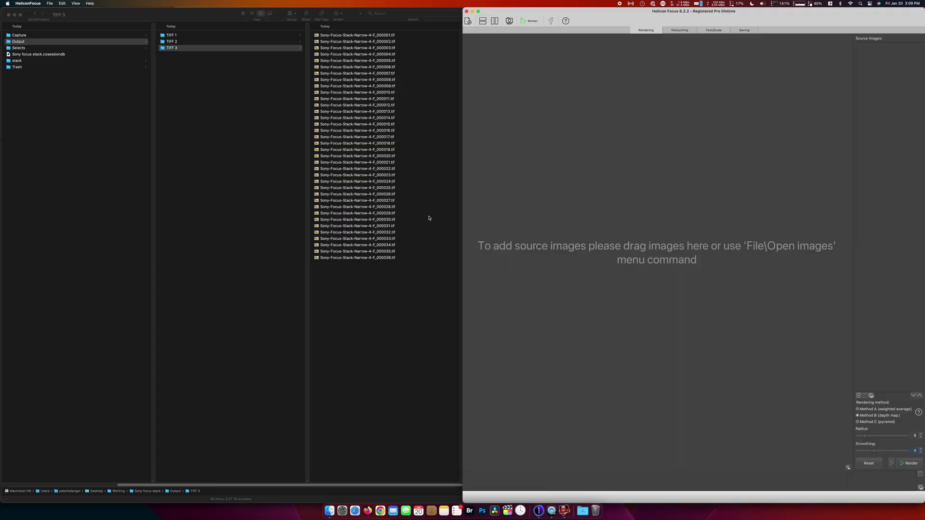
Load all 36 TIFF files from the TIFF 3 folder into Helicon Focus and enlarge its window to fill the screen.
left_click_drag(362, 298, 873, 141)
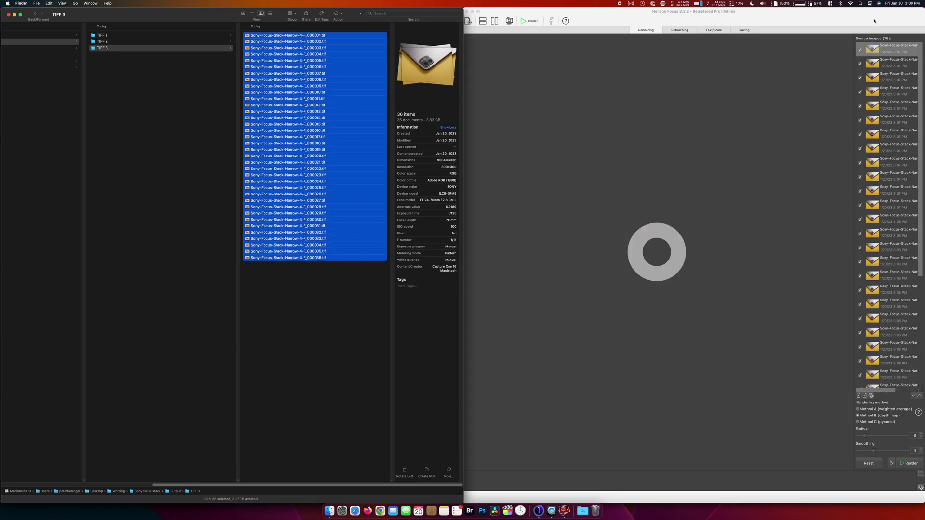
left_click_drag(871, 21, 810, 42)
double_click(810, 42)
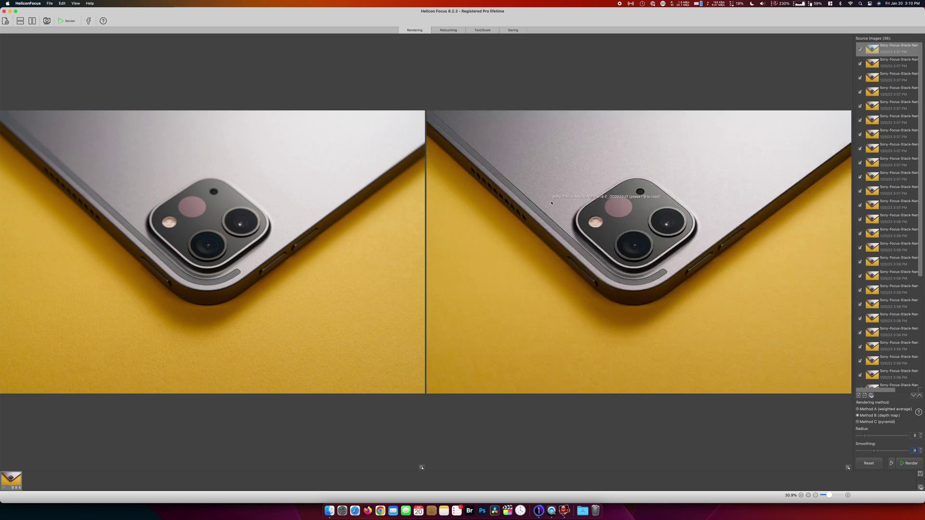
Save the rendered stack as Stack final in the stack folder, in TIFF format with LZW compression.
left_click(514, 30)
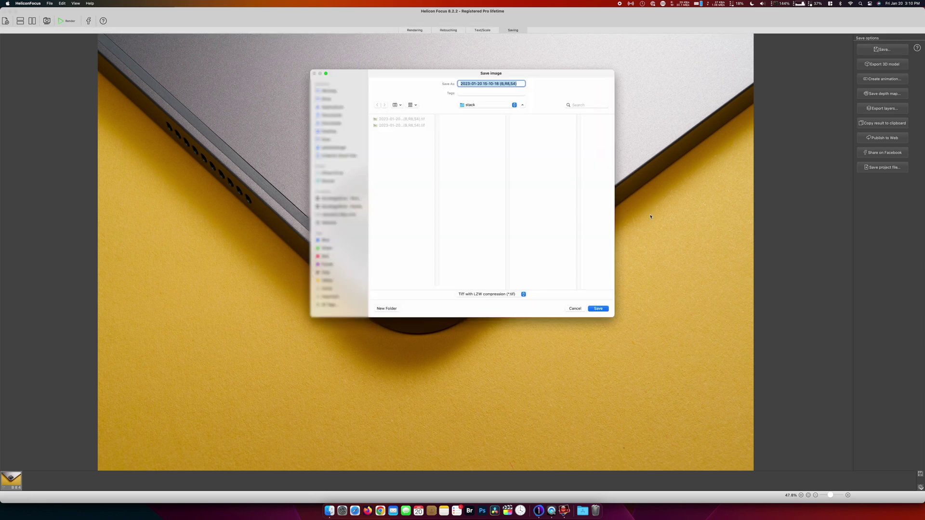
left_click(388, 154)
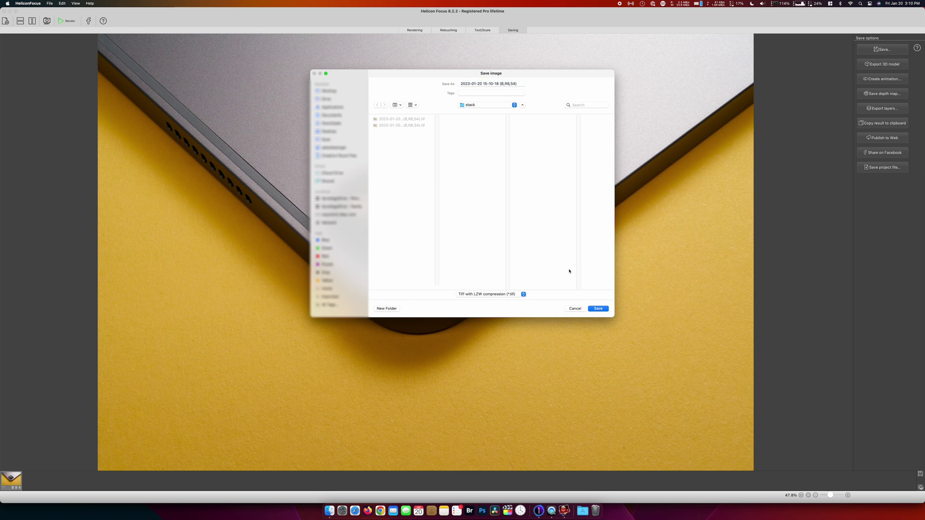
left_click_drag(460, 84, 523, 91)
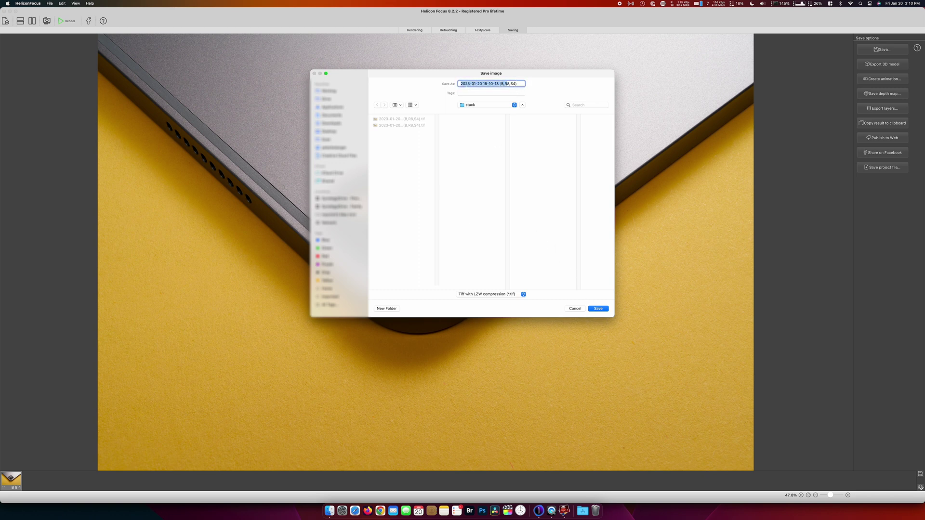
left_click(506, 84)
left_click_drag(517, 84, 466, 79)
type("Stack final")
left_click(598, 309)
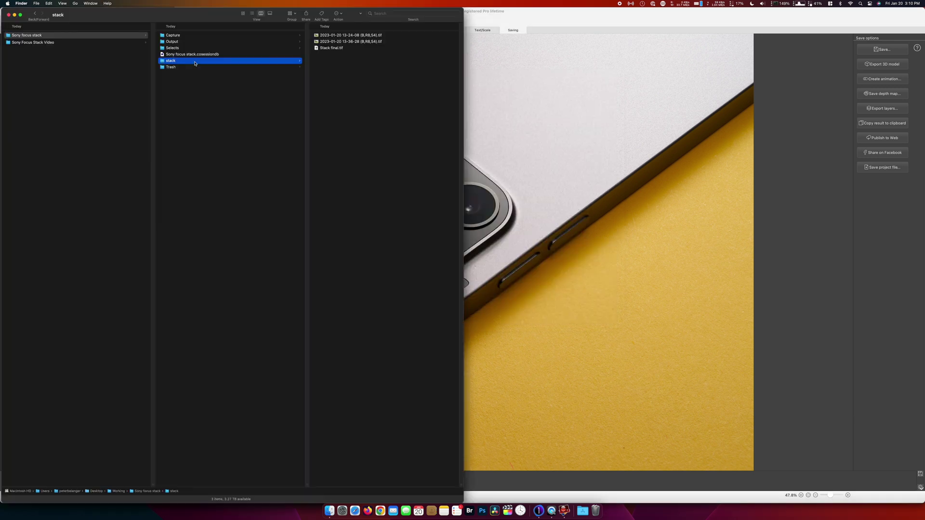
Open Stack final.tif from the stack folder in Adobe Photoshop 2023.
left_click(353, 49)
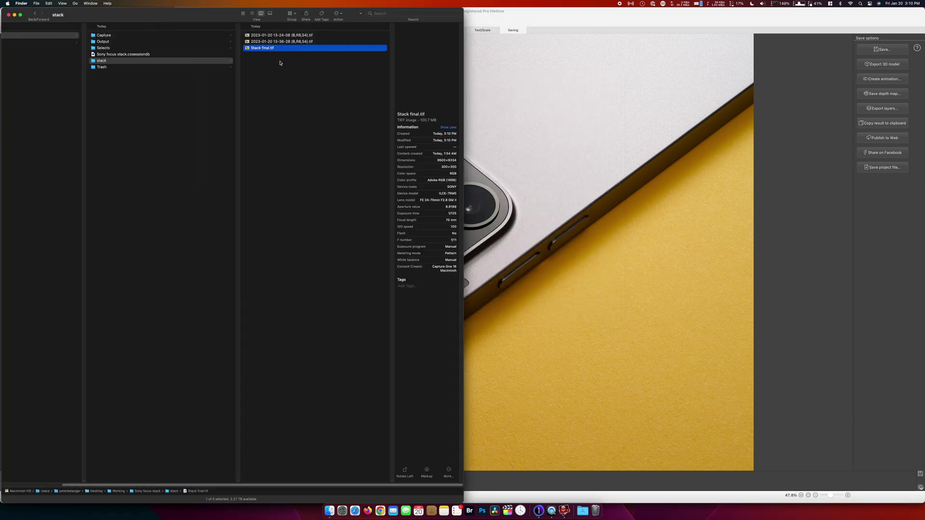
right_click(259, 48)
mouse_move(291, 58)
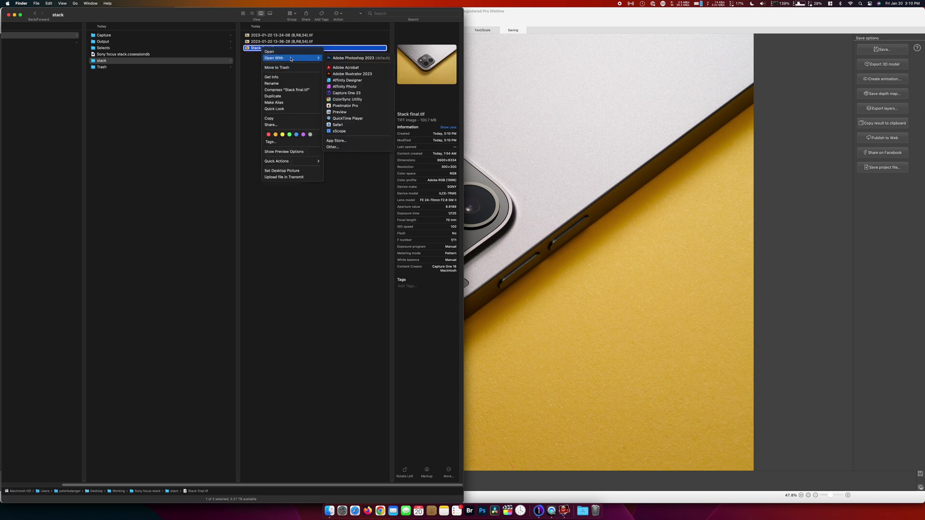
left_click(353, 57)
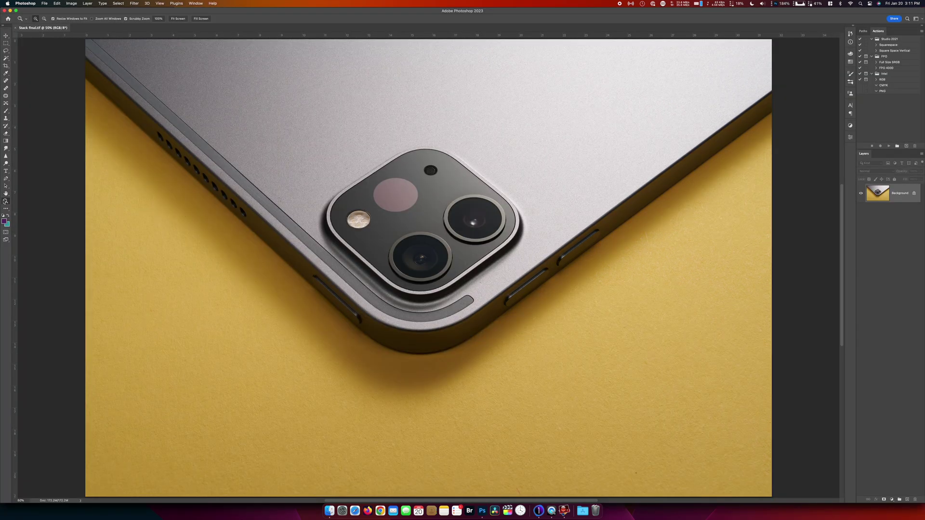
View the stacked image at 100% and examine sharpness from the yellow foreground paper across the tablet's front corner to the camera module.
double_click(4, 201)
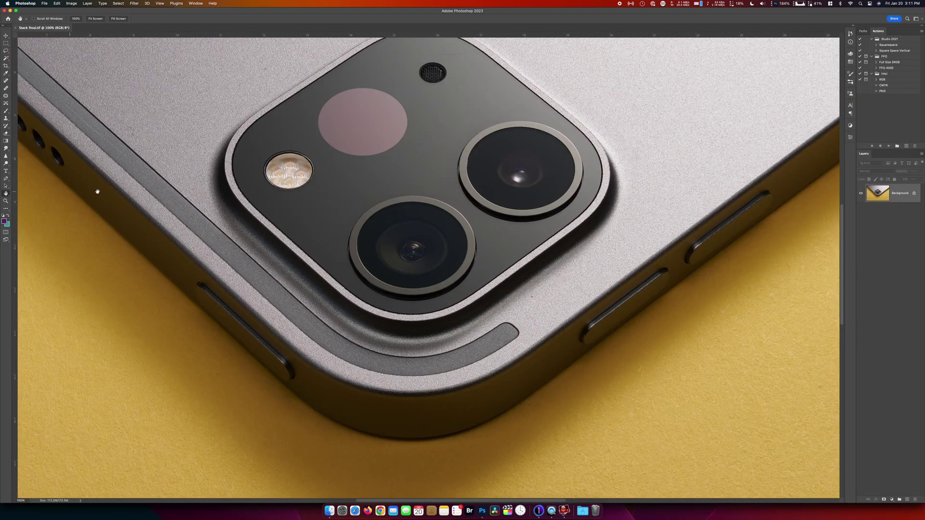
scroll(261, 268, "down", 3)
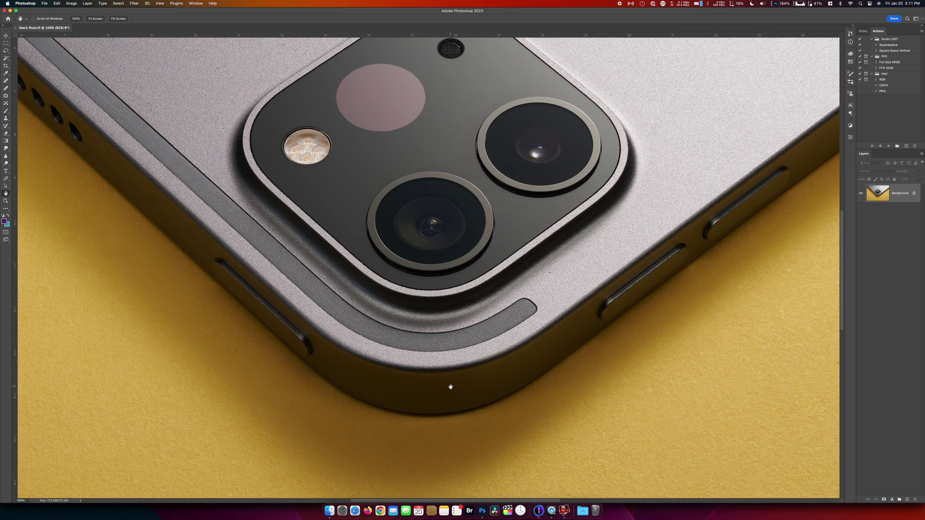
scroll(450, 385, "down", 5)
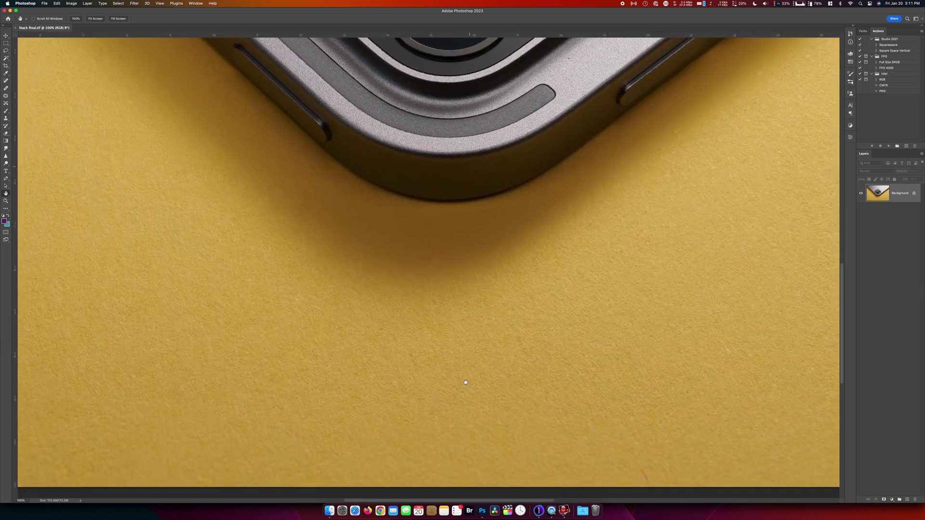
scroll(458, 383, "down", 1)
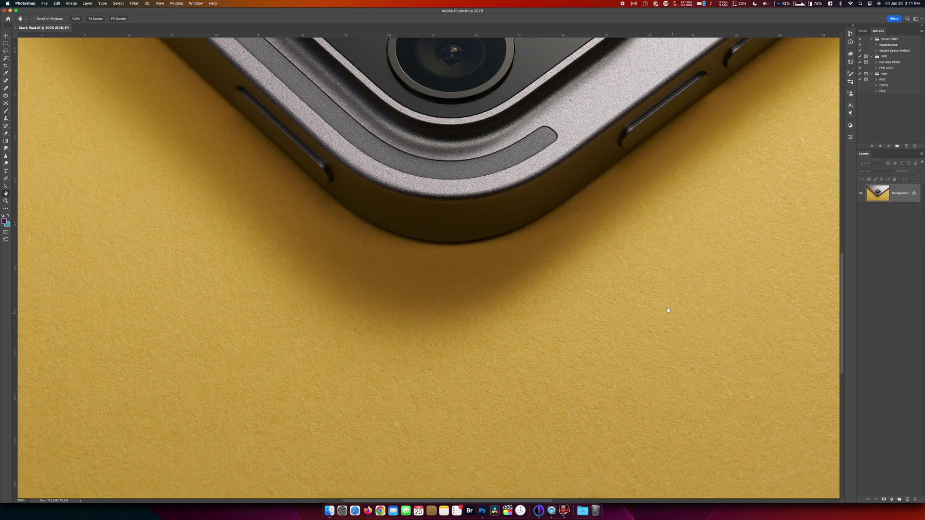
scroll(660, 260, "up", 10)
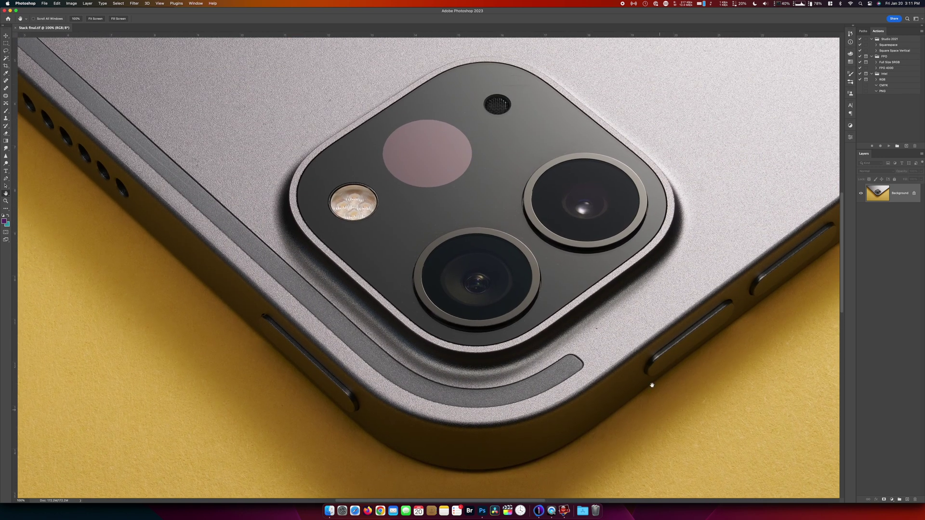
scroll(591, 283, "up", 3)
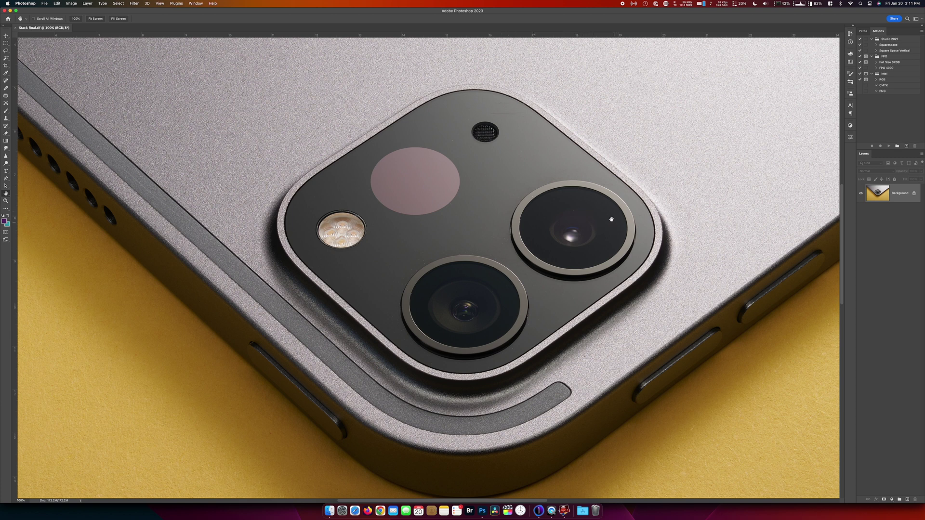
scroll(612, 220, "up", 3)
scroll(611, 220, "right", 2)
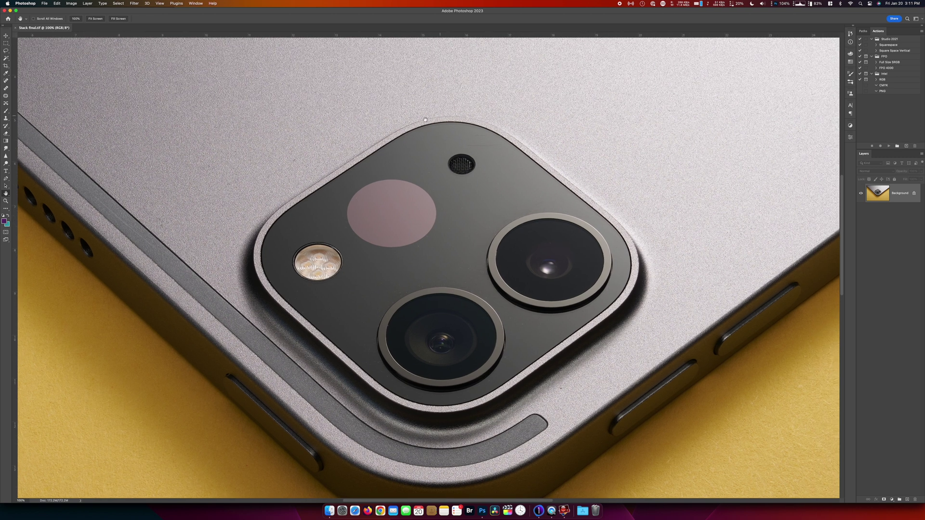
Inspect the focus along the tablet's speaker-hole edge and up to the far edge of the metal back.
scroll(290, 285, "left", 4)
scroll(291, 285, "up", 3)
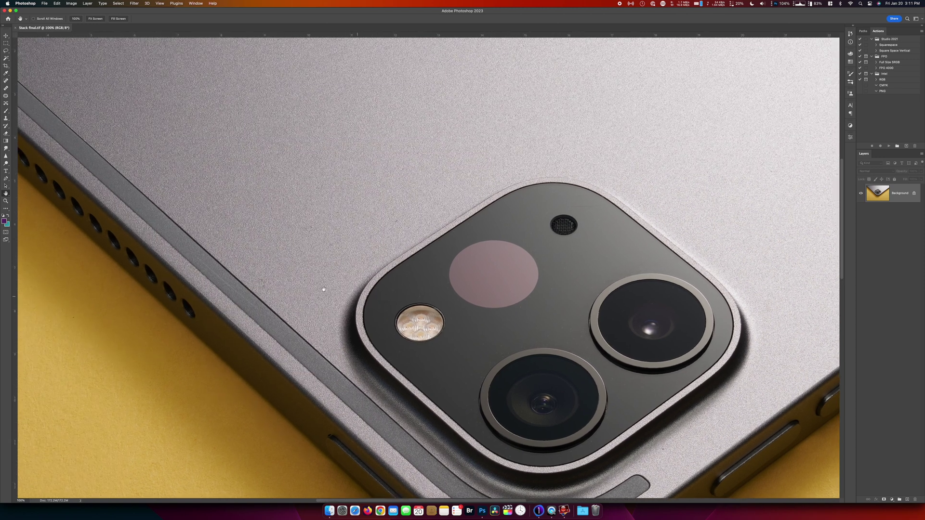
scroll(204, 224, "left", 5)
scroll(204, 223, "up", 1)
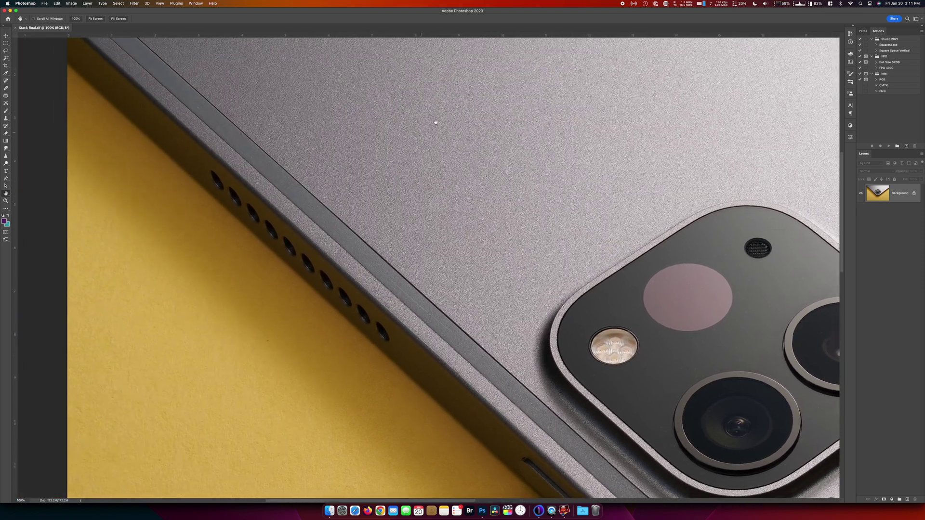
scroll(354, 202, "up", 3)
scroll(354, 202, "right", 3)
scroll(354, 202, "up", 2)
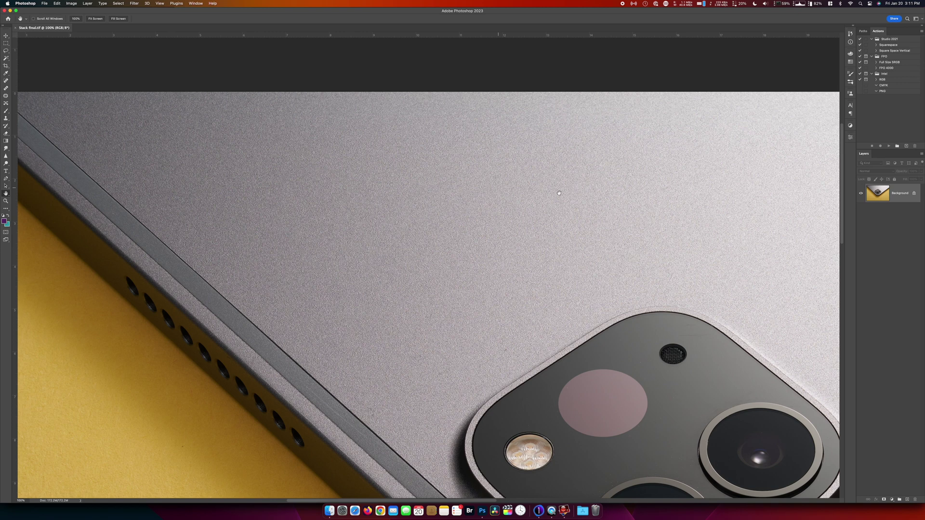
Examine the metal back's texture behind the camera and the tablet's volume-button edge for sharpness and stacking flaws.
scroll(714, 208, "right", 15)
scroll(714, 208, "down", 2)
scroll(579, 212, "right", 3)
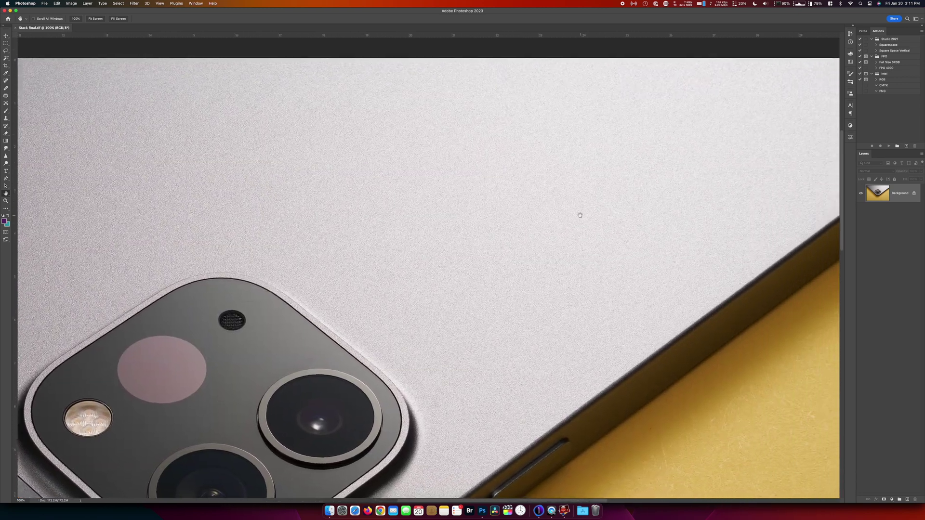
scroll(585, 217, "down", 4)
scroll(585, 217, "left", 2)
scroll(578, 217, "down", 1)
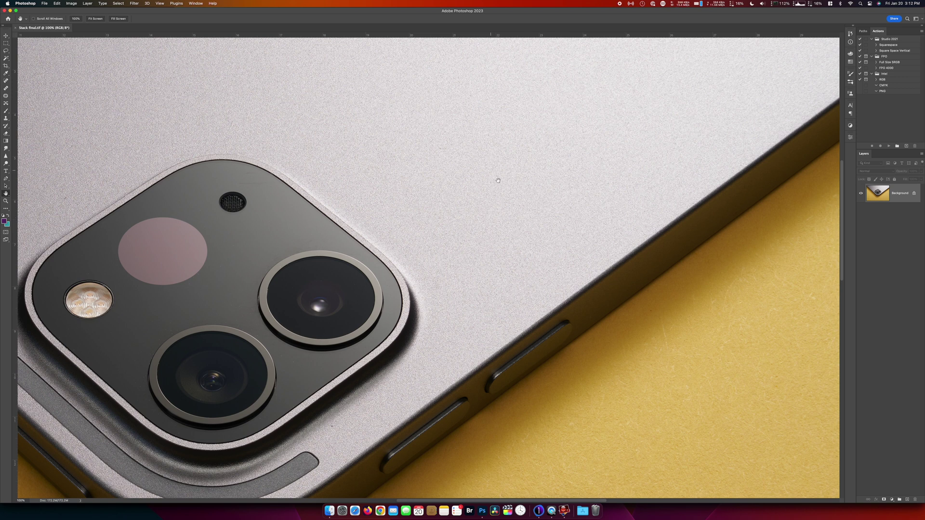
scroll(521, 211, "up", 3)
scroll(520, 211, "left", 3)
scroll(520, 211, "up", 3)
scroll(520, 211, "left", 2)
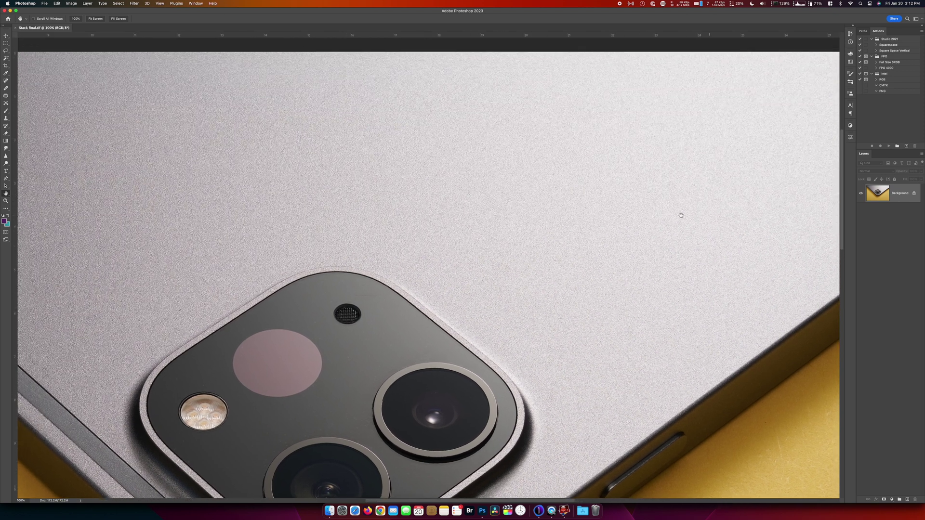
scroll(607, 189, "down", 3)
scroll(607, 188, "right", 3)
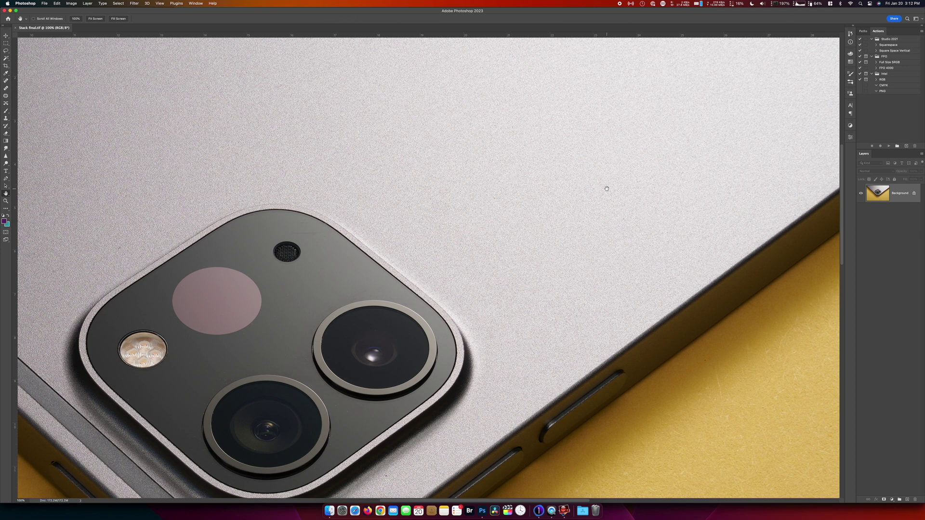
scroll(585, 295, "down", 2)
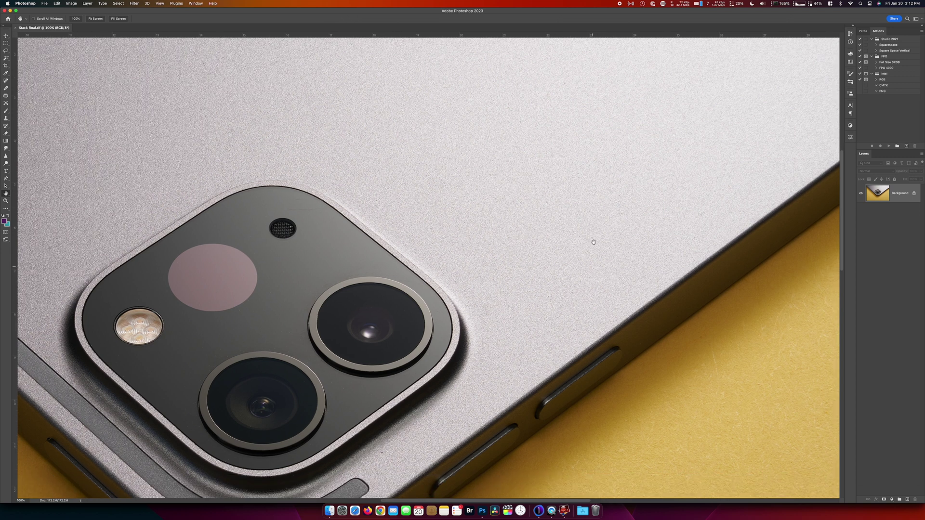